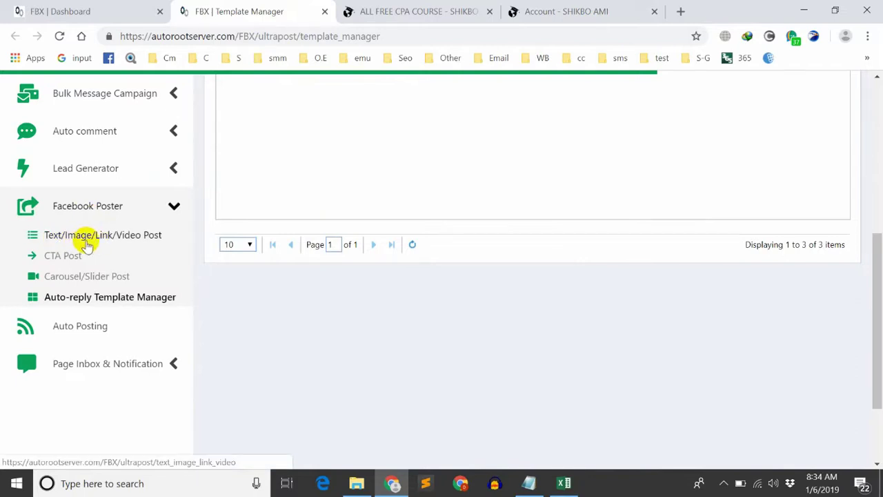
Open FBX's Text/Image/Link/Video Post page from the Facebook Poster sidebar
left_click(127, 238)
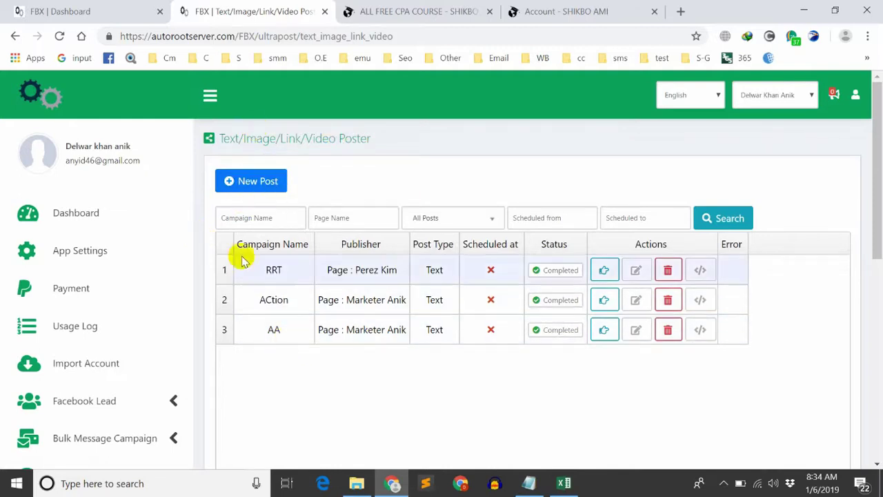
Start a new post with campaign name 'This is' and message 'Hello world'
left_click(251, 190)
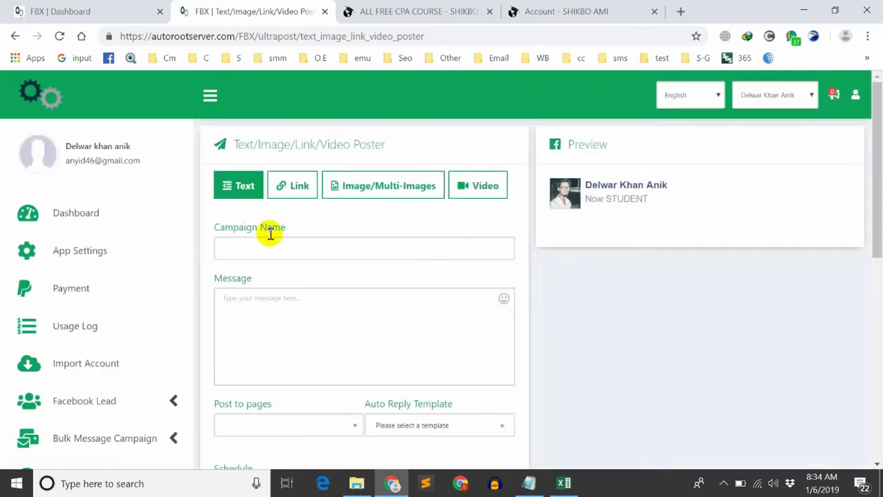
left_click(274, 249)
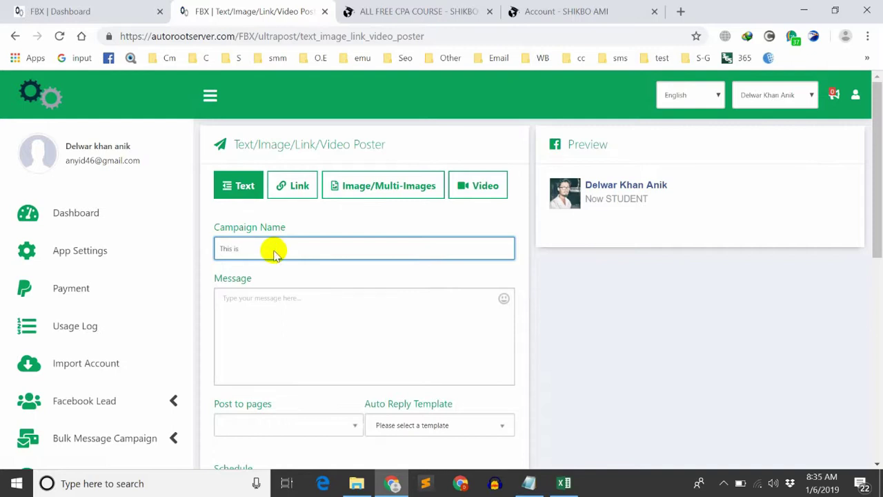
left_click(295, 320)
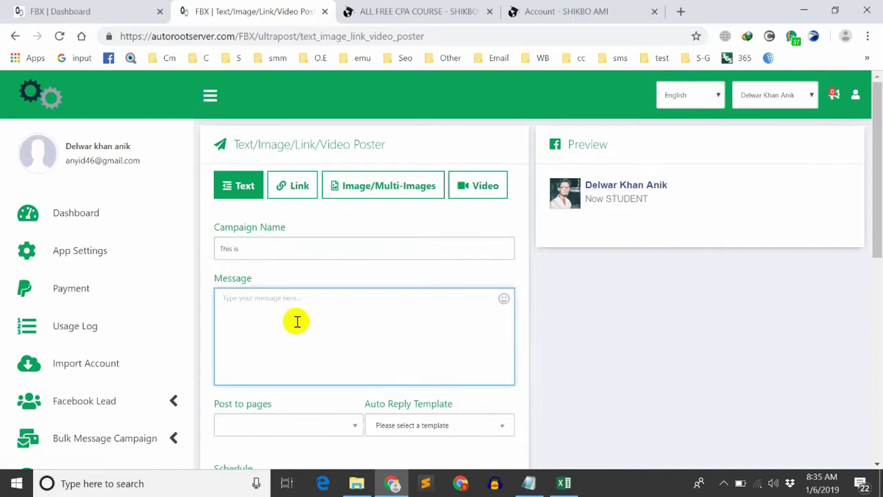
type("Hello world")
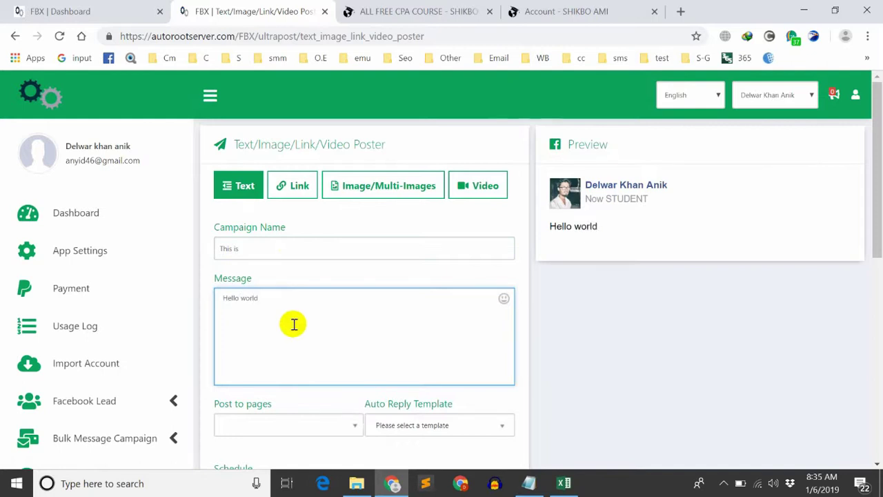
scroll(322, 301, "down", 2)
scroll(328, 304, "up", 1)
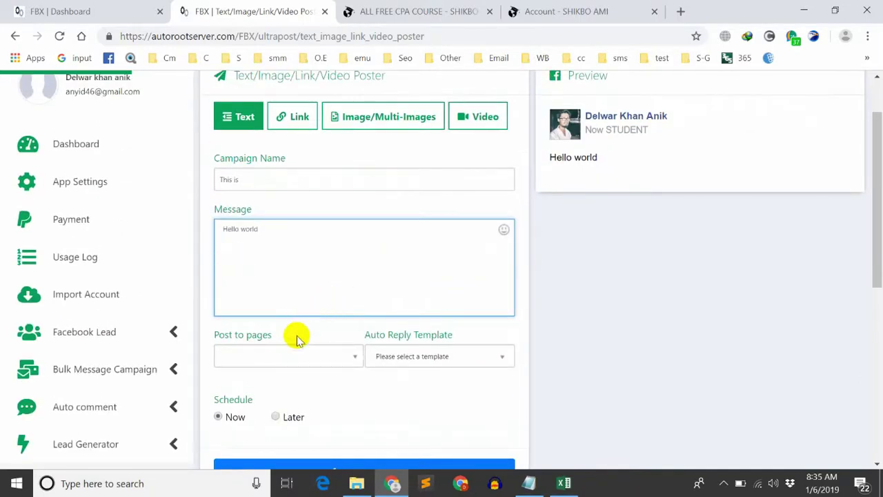
Tick LOL Bangla in the Post to pages list as the target page
left_click(284, 356)
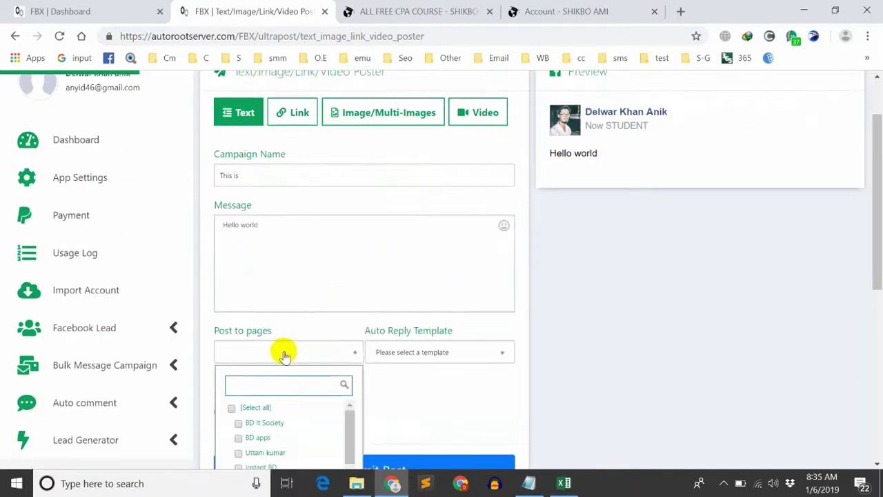
scroll(288, 355, "down", 1)
scroll(305, 336, "down", 2)
scroll(310, 339, "up", 2)
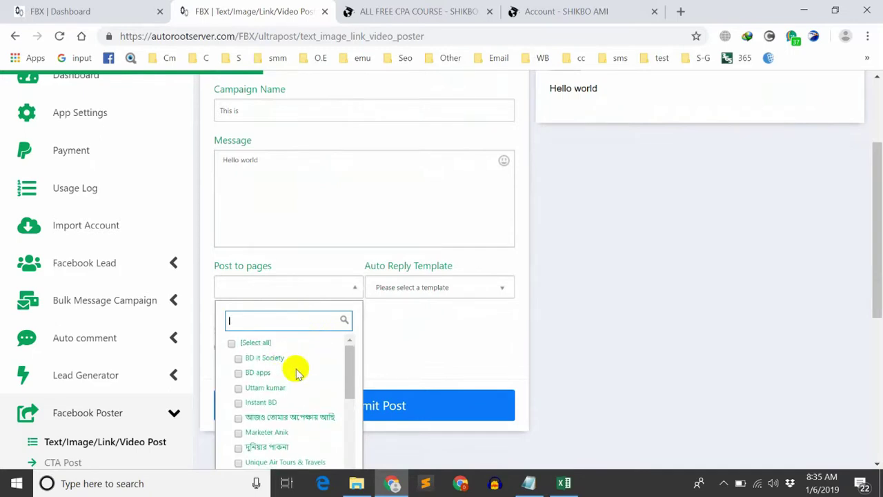
scroll(298, 373, "down", 2)
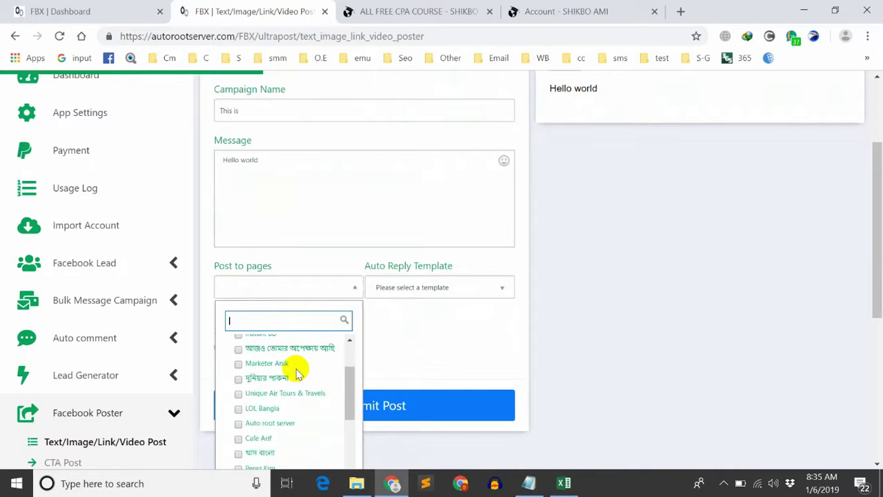
left_click(238, 408)
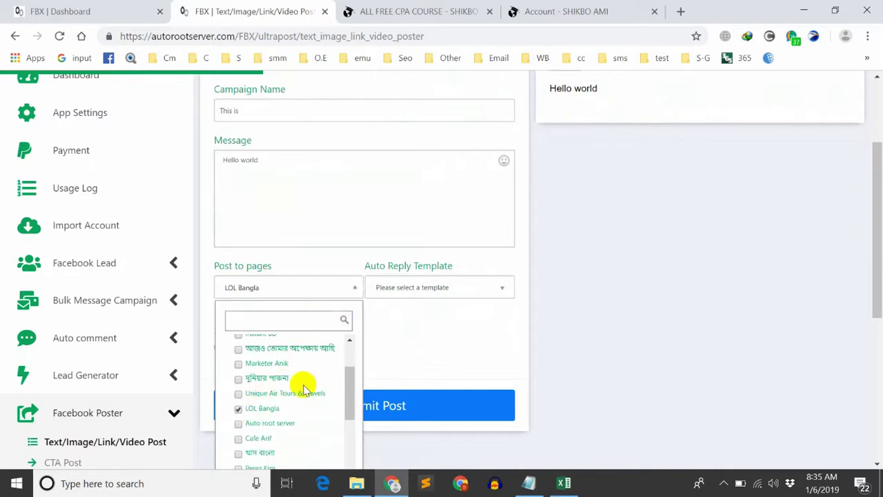
left_click(395, 352)
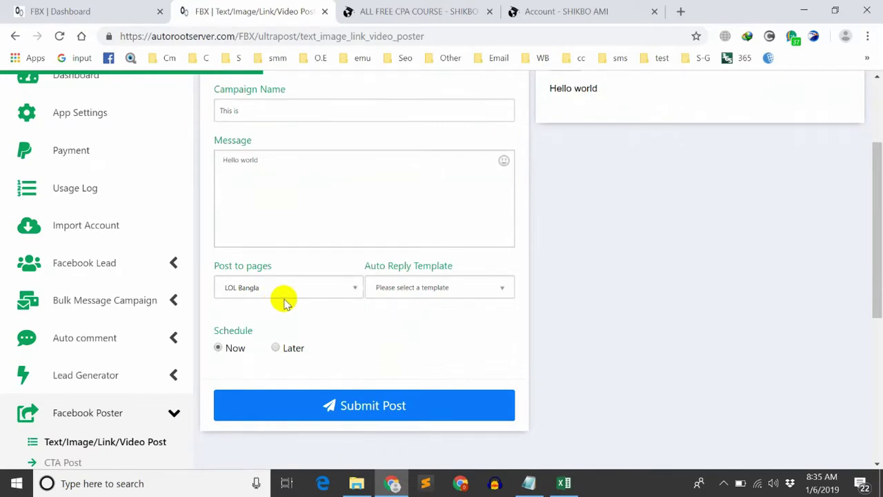
scroll(287, 302, "up", 2)
scroll(287, 276, "down", 1)
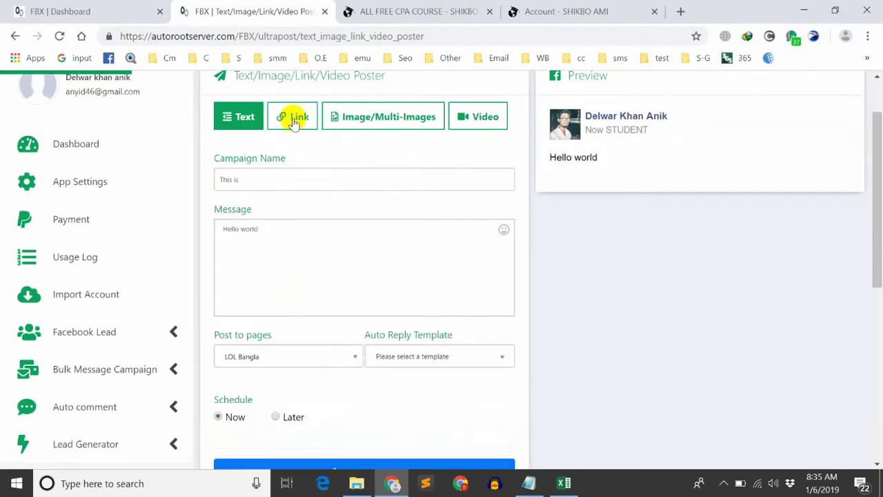
left_click(295, 121)
scroll(267, 339, "down", 2)
left_click(263, 349)
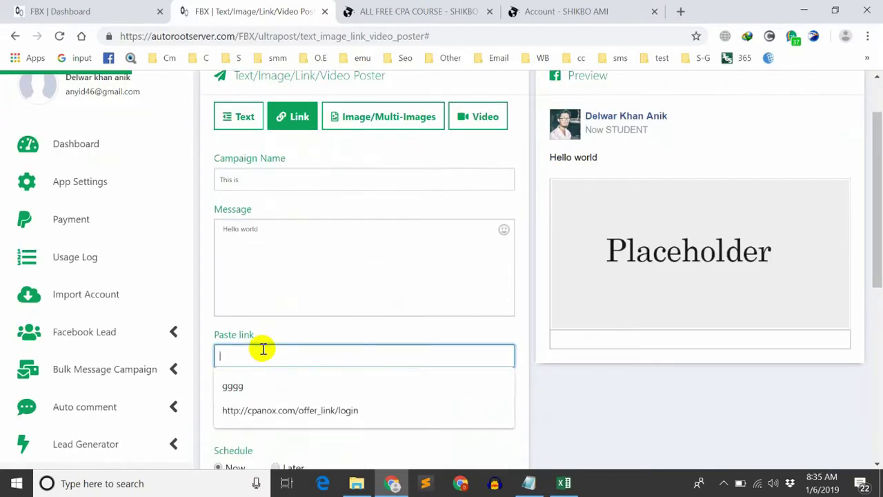
left_click(361, 116)
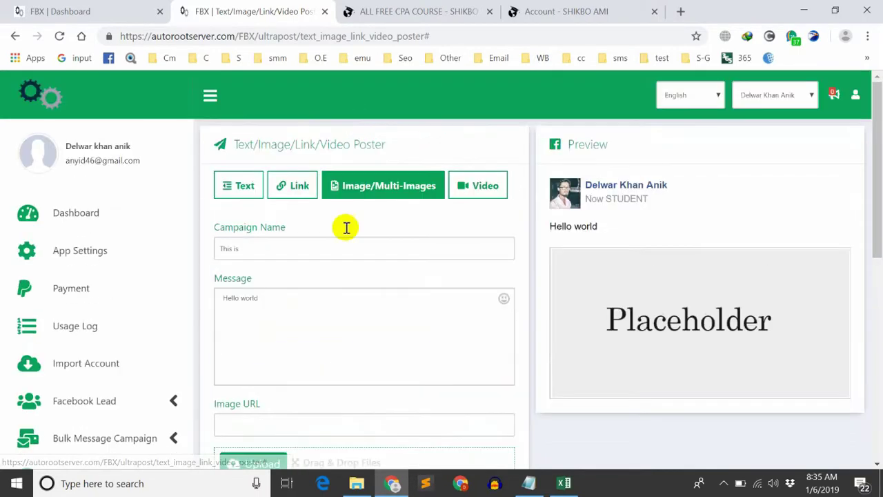
scroll(331, 283, "down", 2)
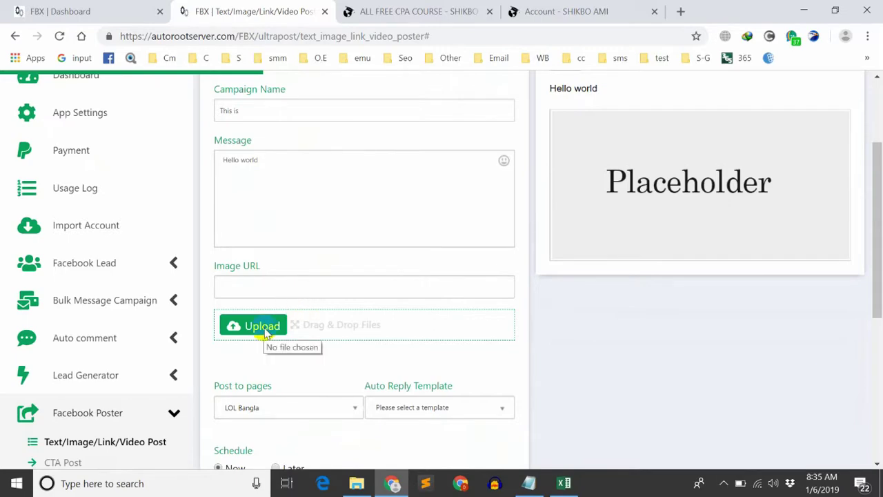
scroll(282, 308, "up", 1)
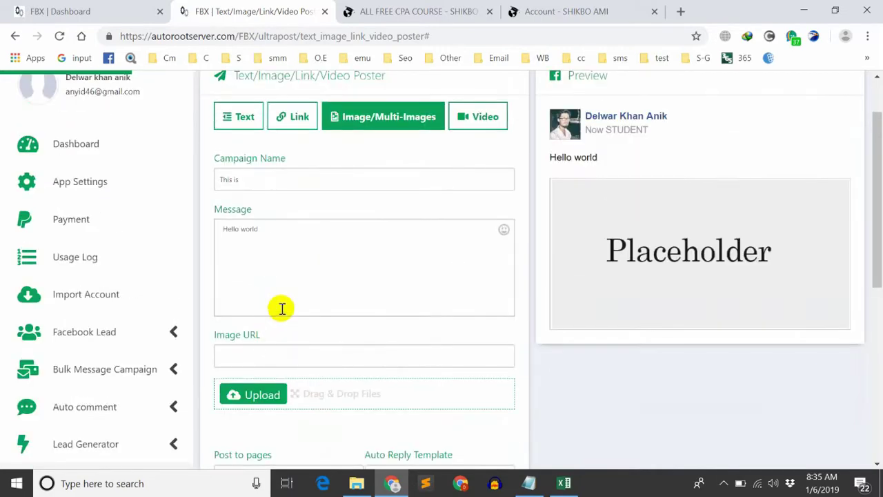
left_click(459, 117)
scroll(414, 256, "down", 1)
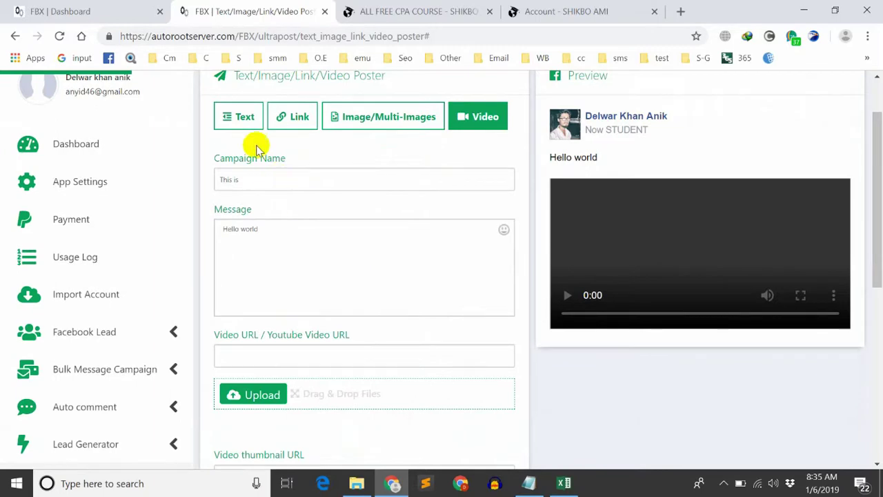
left_click(251, 120)
scroll(292, 231, "down", 1)
left_click(294, 238)
scroll(295, 256, "down", 1)
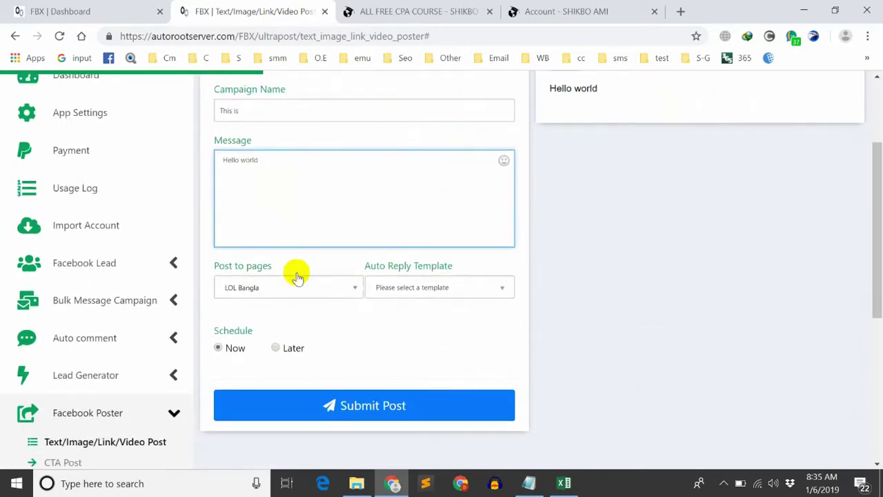
scroll(158, 400, "down", 2)
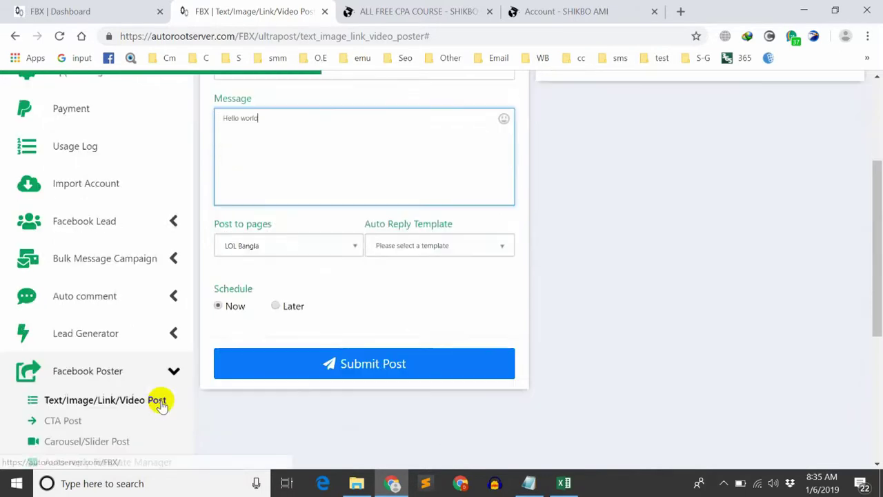
scroll(465, 236, "up", 1)
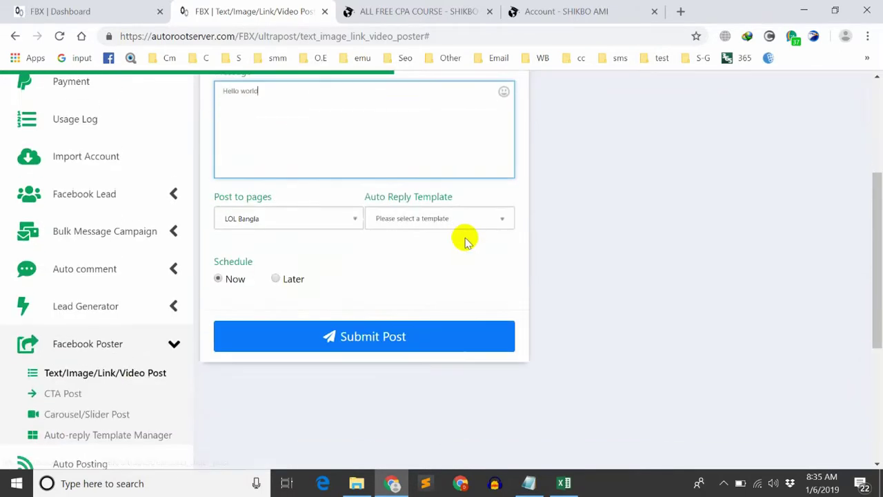
left_click(412, 219)
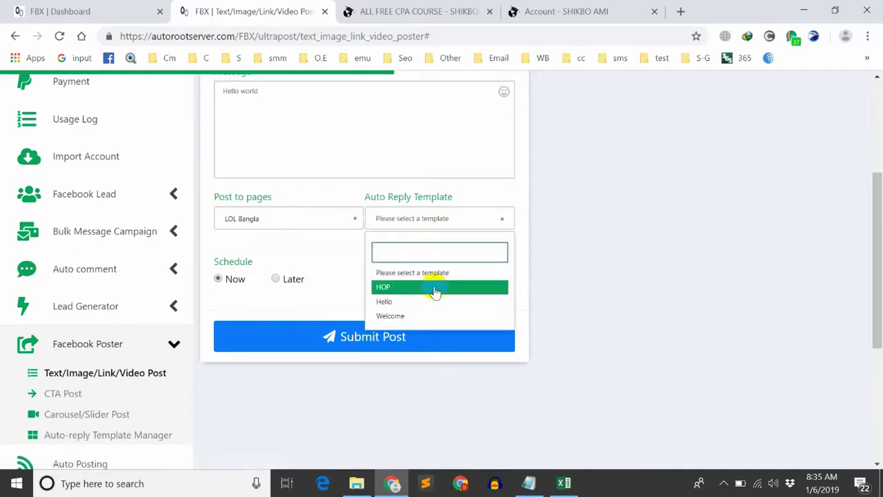
left_click(394, 316)
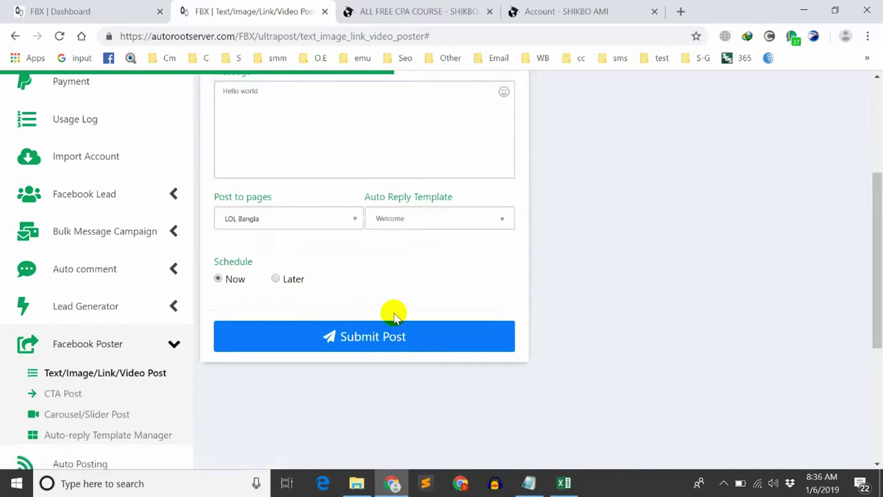
scroll(438, 262, "up", 3)
scroll(555, 207, "down", 1)
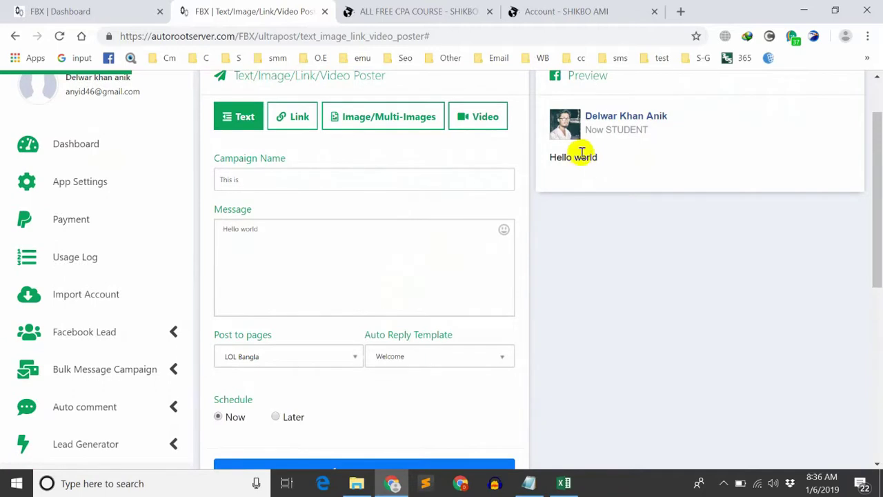
scroll(526, 237, "down", 1)
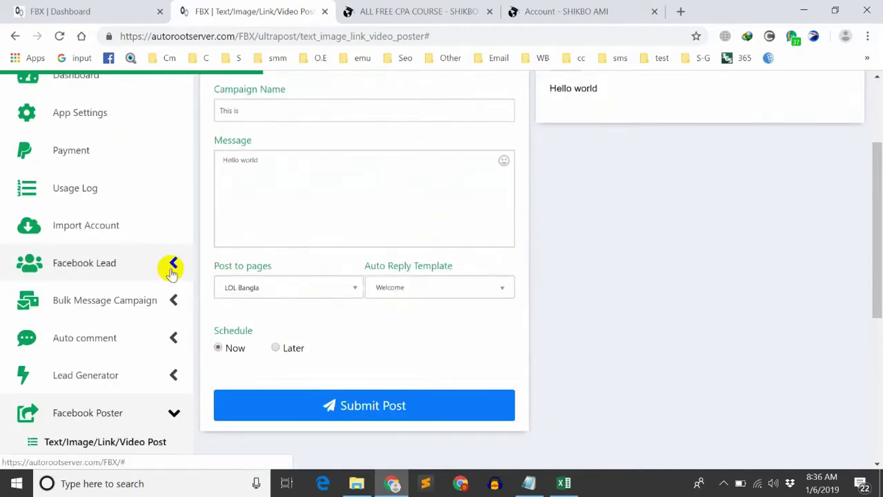
scroll(170, 344, "down", 1)
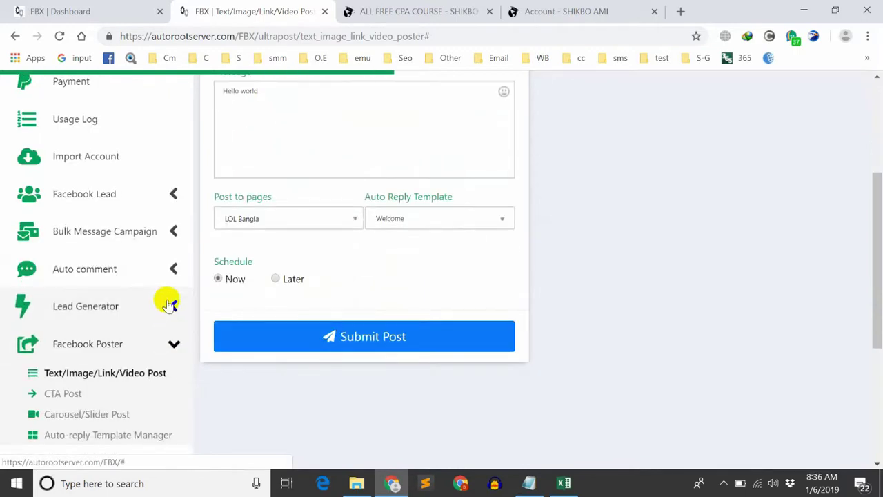
left_click(169, 306)
scroll(118, 316, "down", 1)
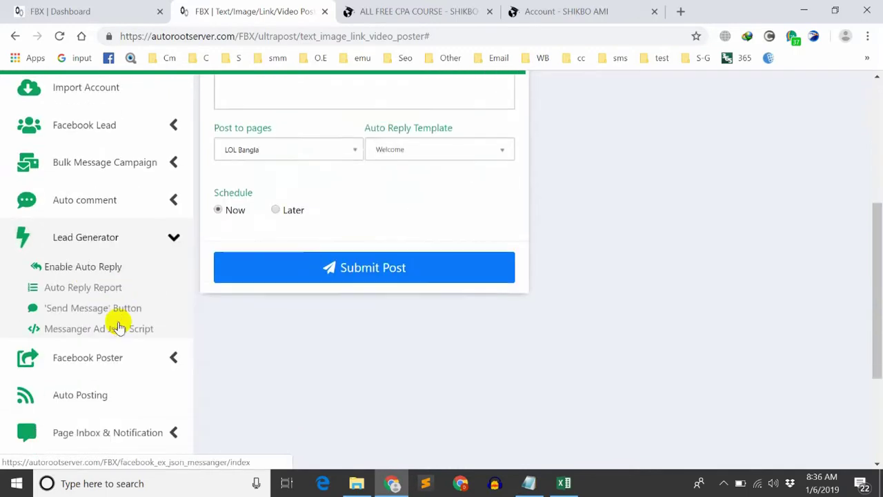
left_click(175, 367)
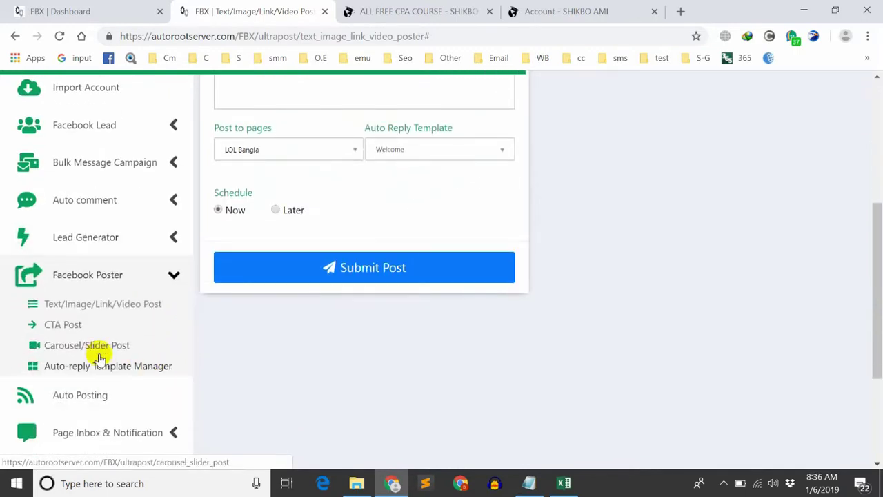
scroll(392, 308, "up", 2)
scroll(410, 307, "up", 1)
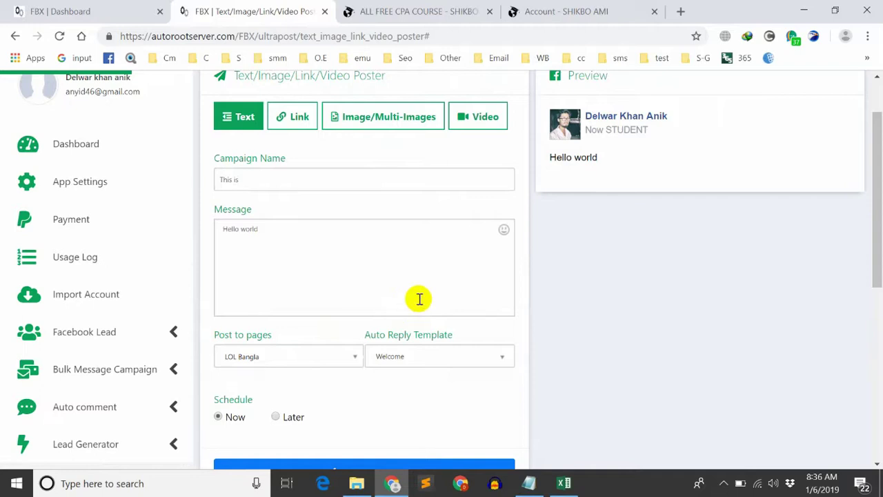
left_click(392, 358)
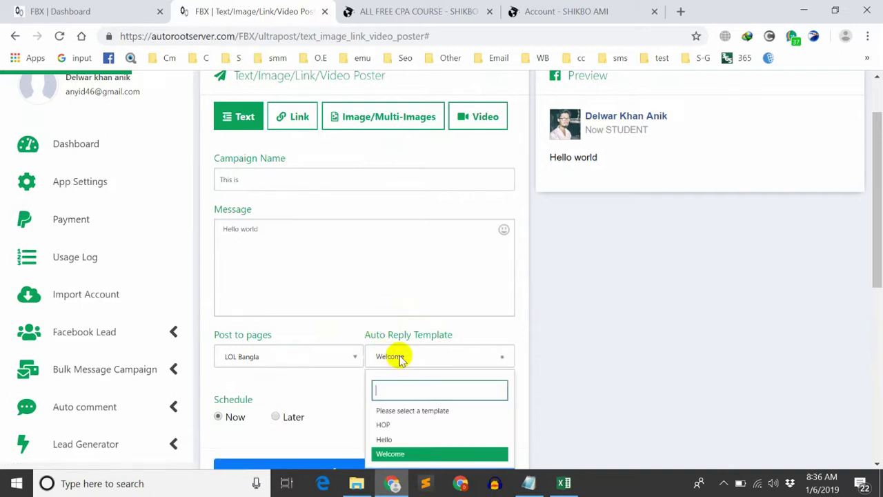
left_click(392, 453)
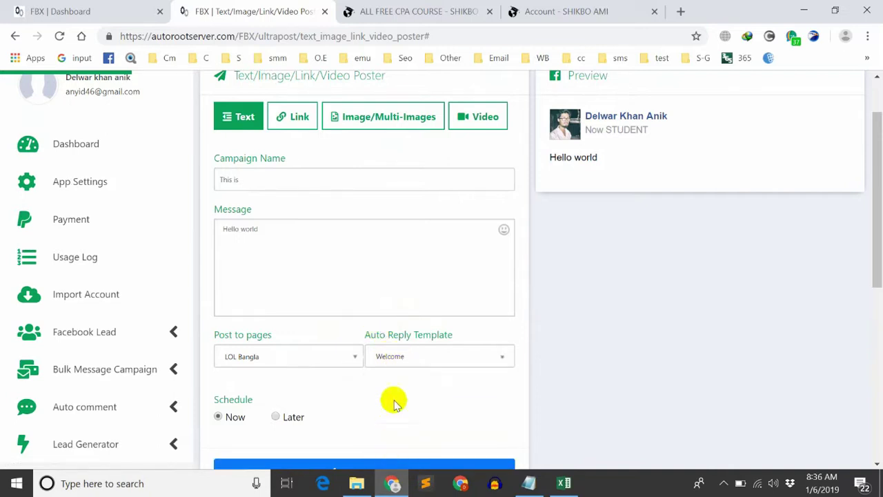
scroll(394, 404, "down", 1)
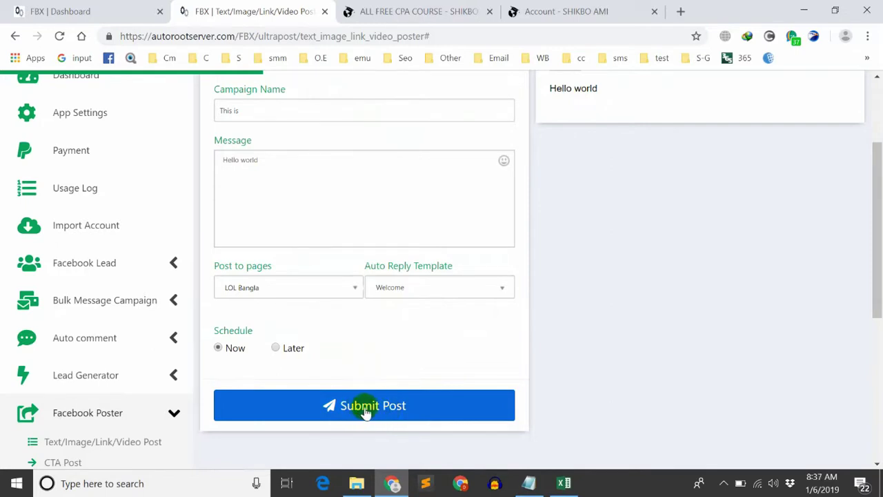
left_click(278, 349)
left_click(308, 391)
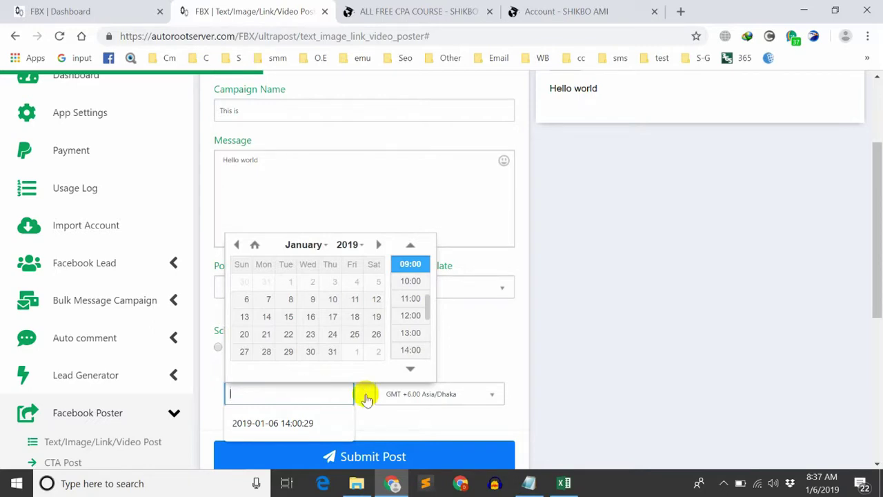
left_click(459, 327)
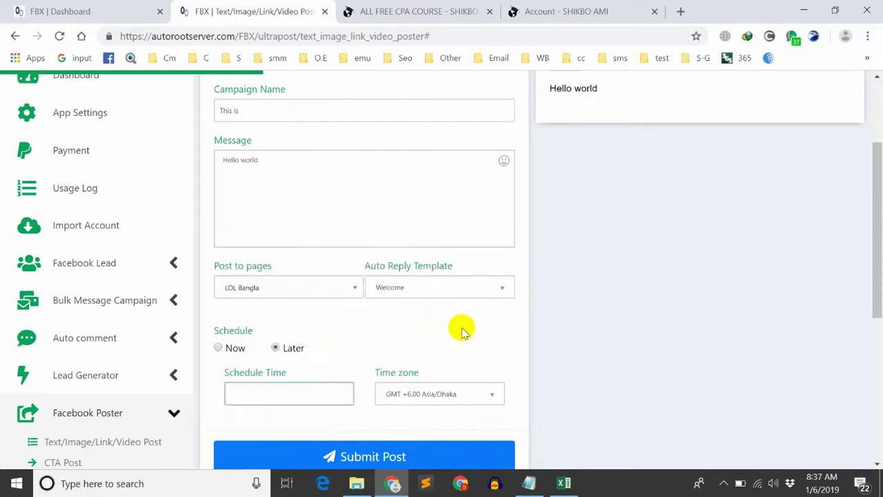
left_click(221, 348)
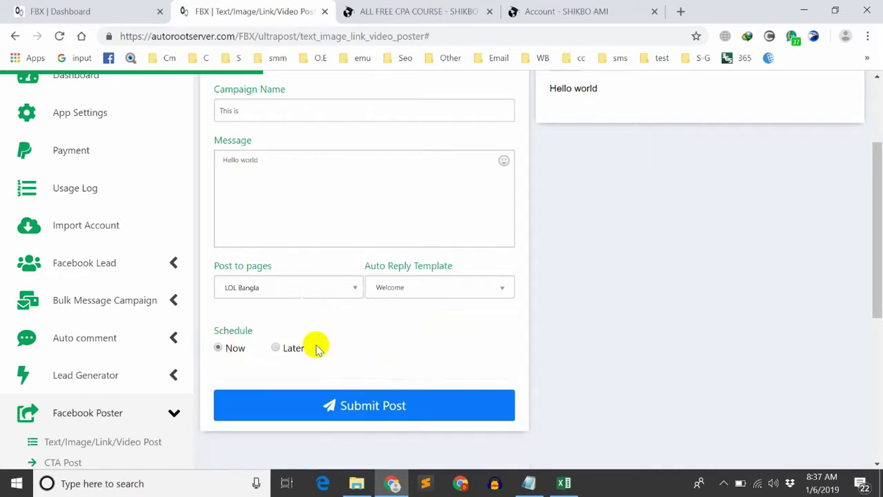
Submit the post, then open its report and view the live 'This is' post on Facebook
left_click(368, 407)
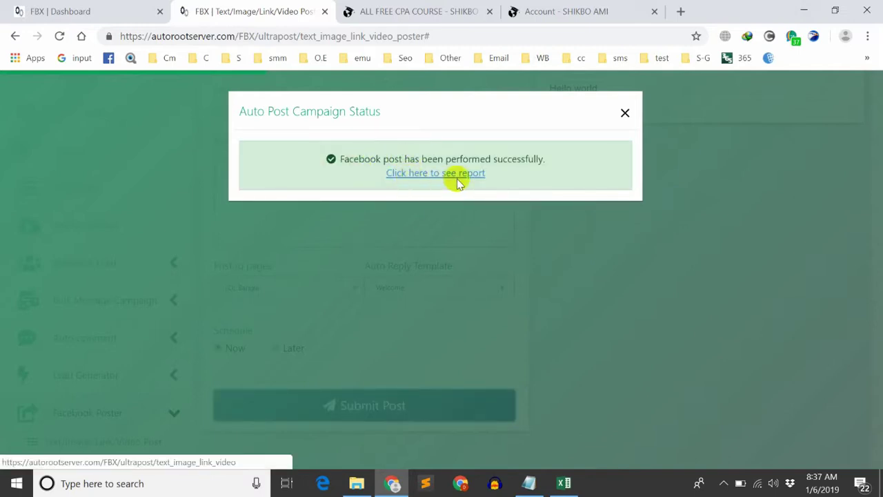
left_click(460, 175)
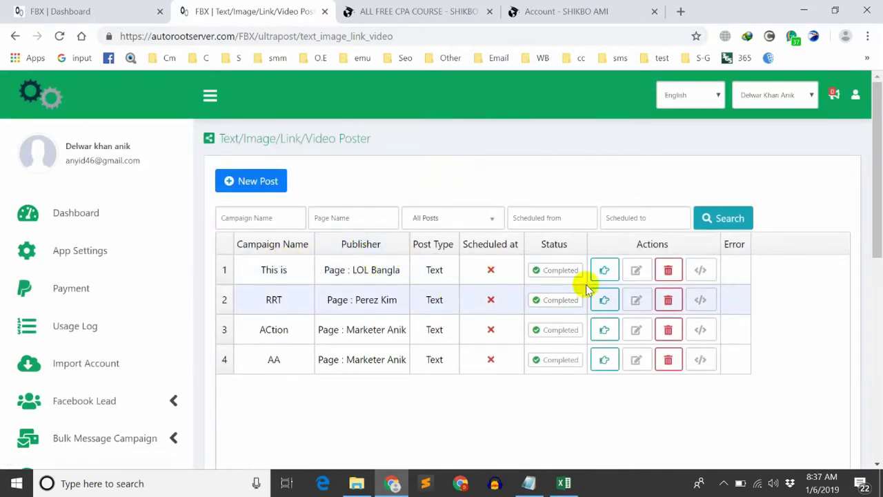
left_click(604, 270)
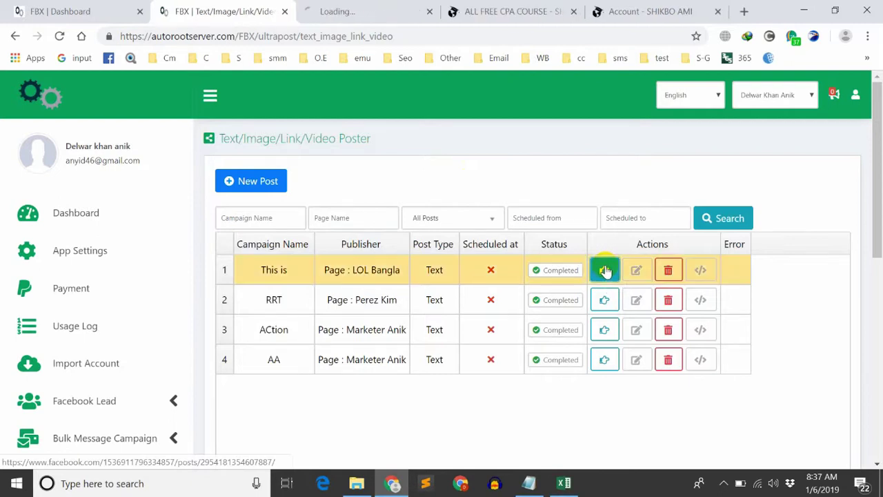
left_click(396, 14)
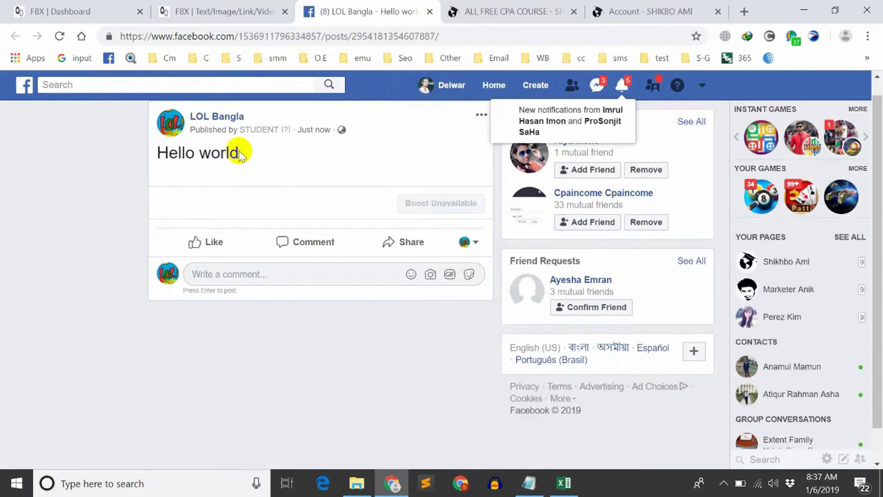
Check the LOL Bangla page's Posts for 'Hello world', then return to the FBX campaign list
left_click(223, 119)
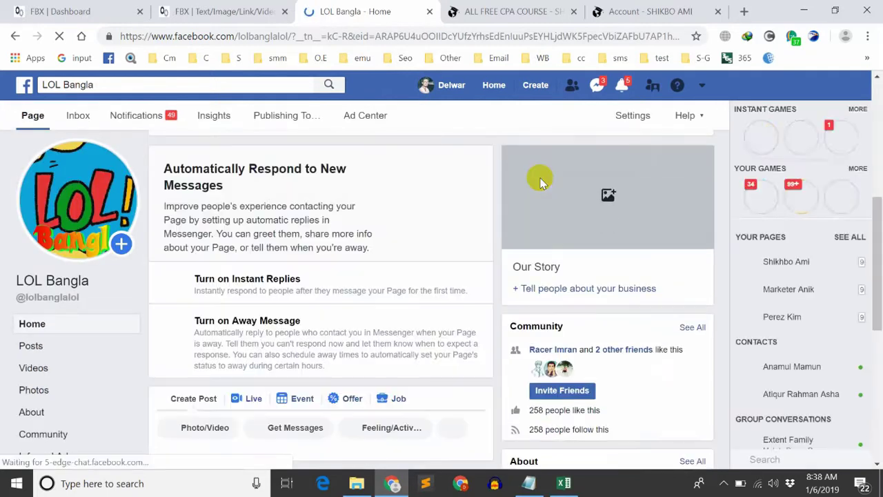
scroll(524, 193, "down", 4)
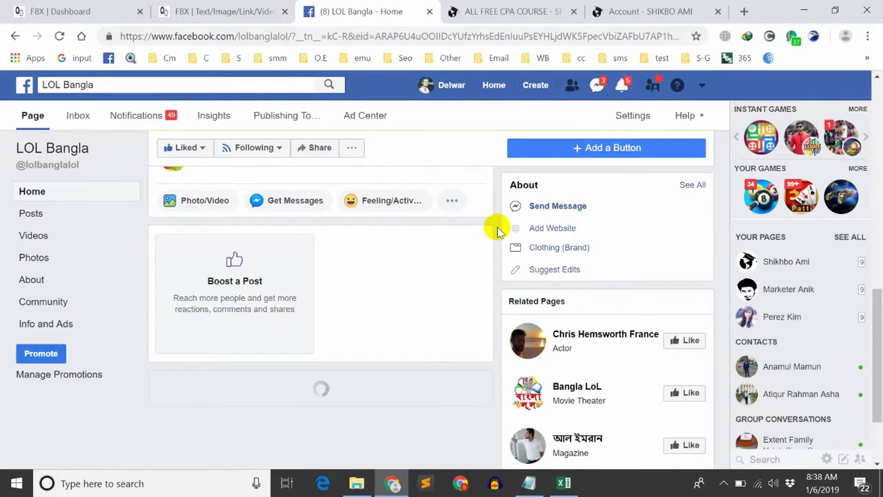
scroll(498, 229, "down", 2)
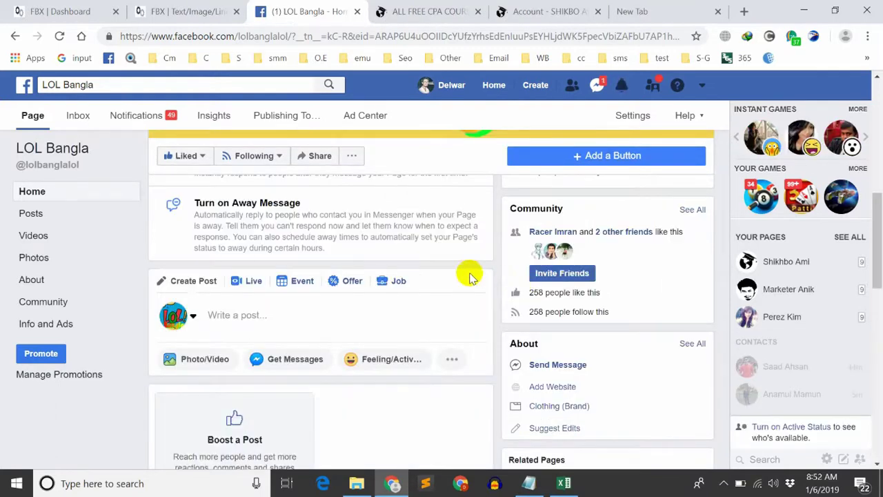
scroll(345, 253, "down", 3)
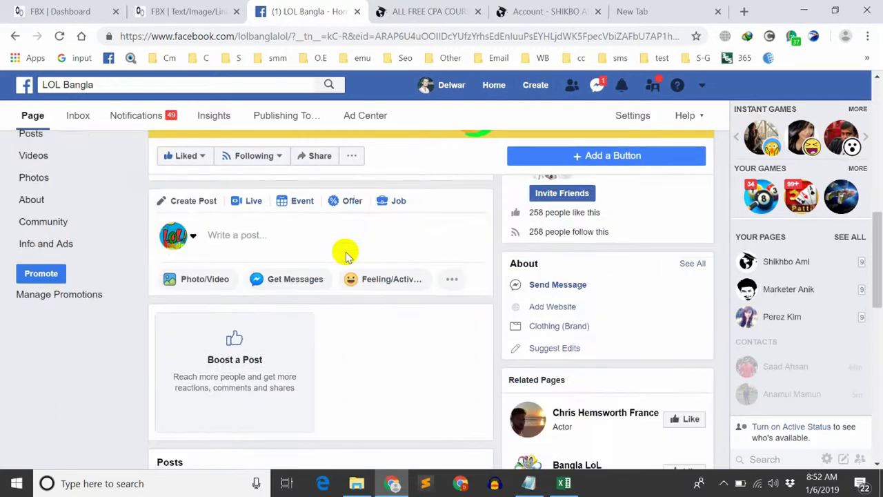
scroll(347, 255, "down", 1)
scroll(347, 255, "up", 1)
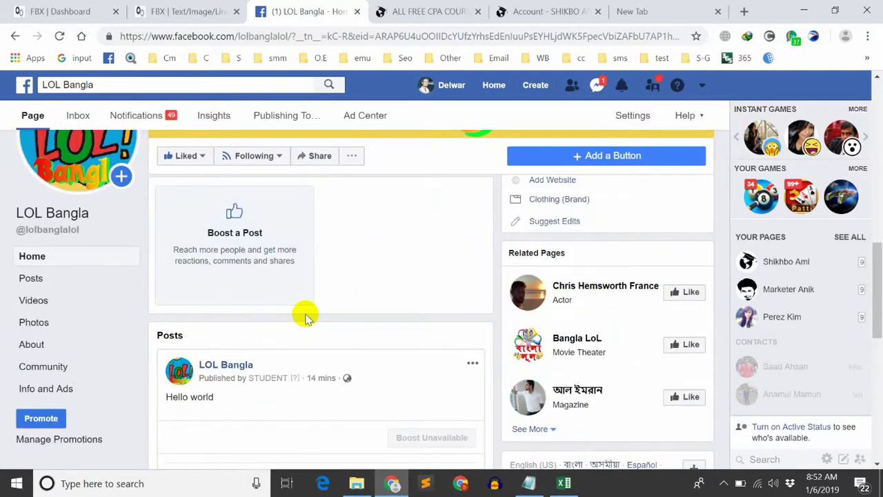
scroll(306, 316, "down", 1)
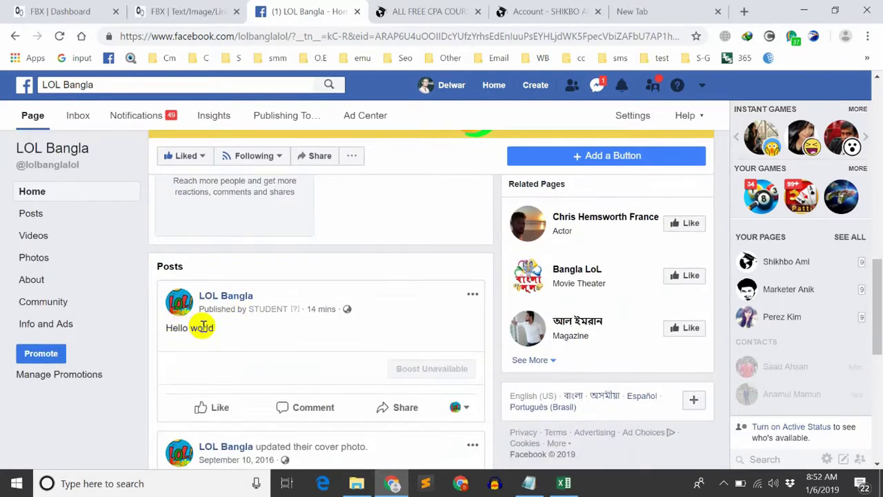
left_click(201, 11)
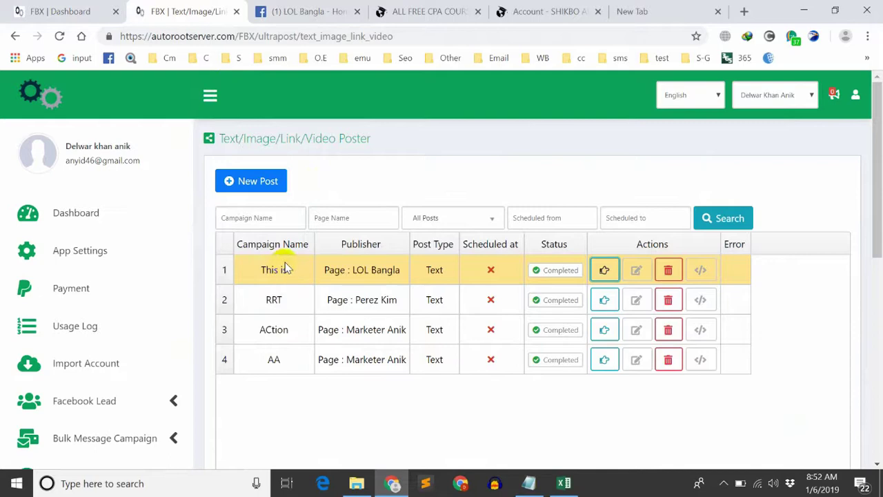
scroll(286, 268, "down", 3)
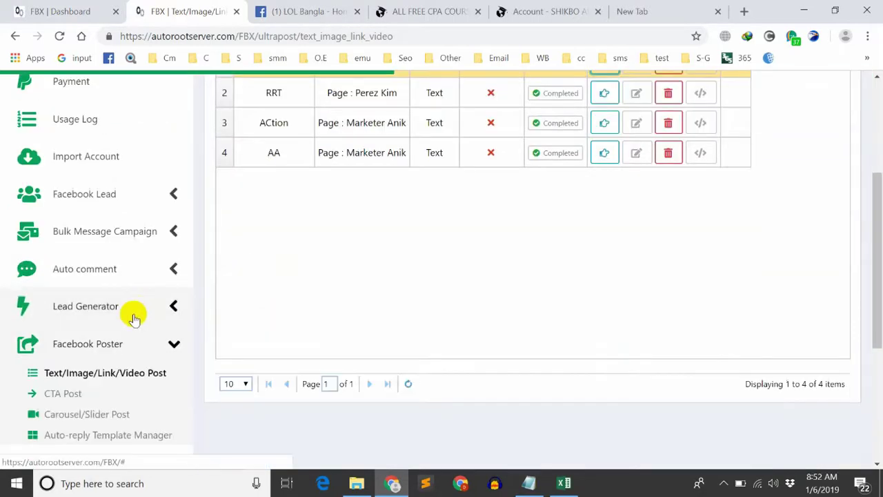